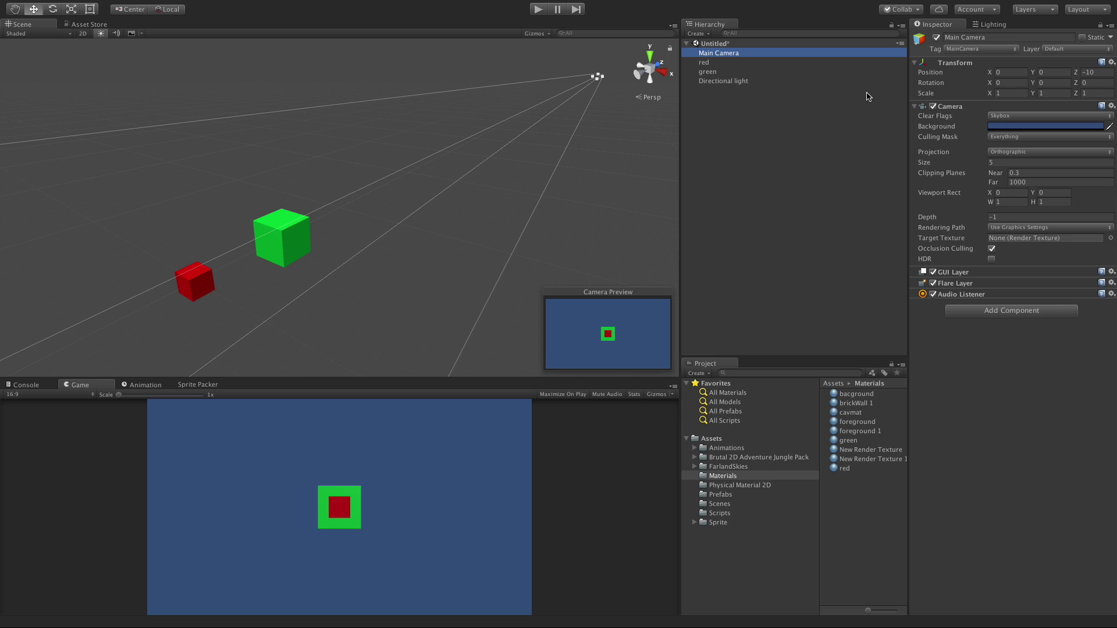
# Change the Main Camera's projection from Orthographic to Perspective at 60 field of view
pyautogui.click(1058, 152)
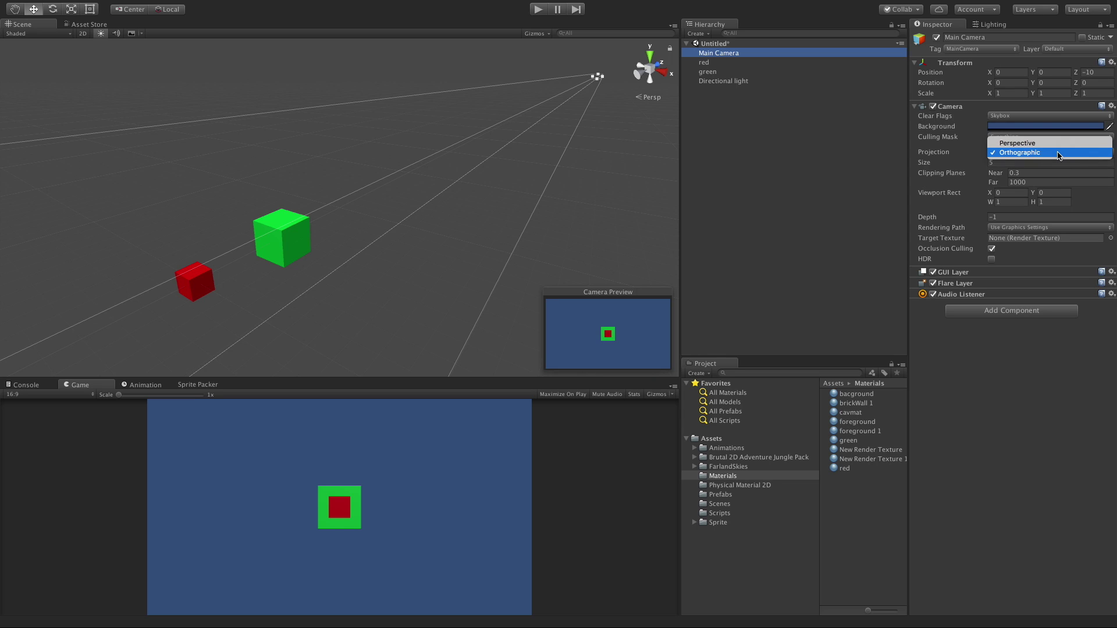
pyautogui.click(867, 182)
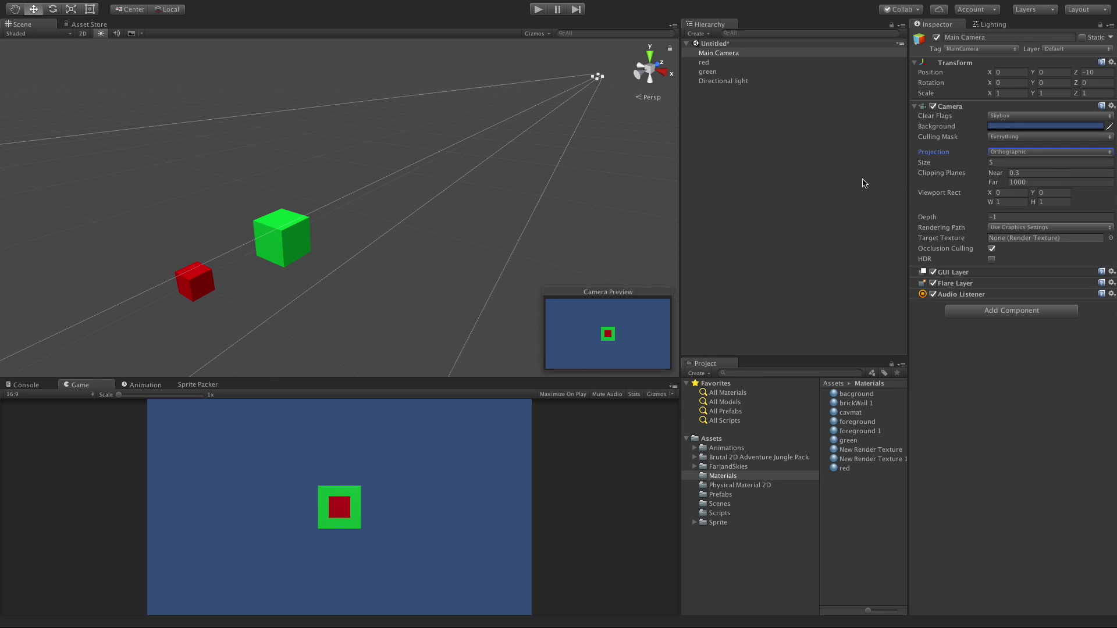
pyautogui.click(1006, 152)
pyautogui.click(1006, 146)
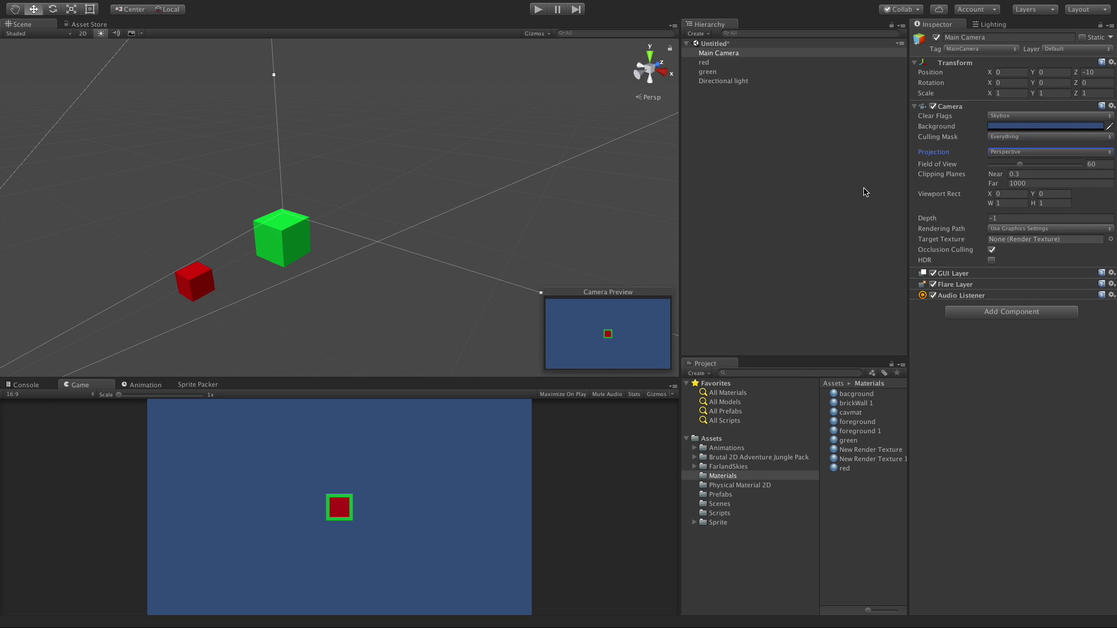
pyautogui.moveTo(335, 204); pyautogui.dragTo(436, 141, button='middle')
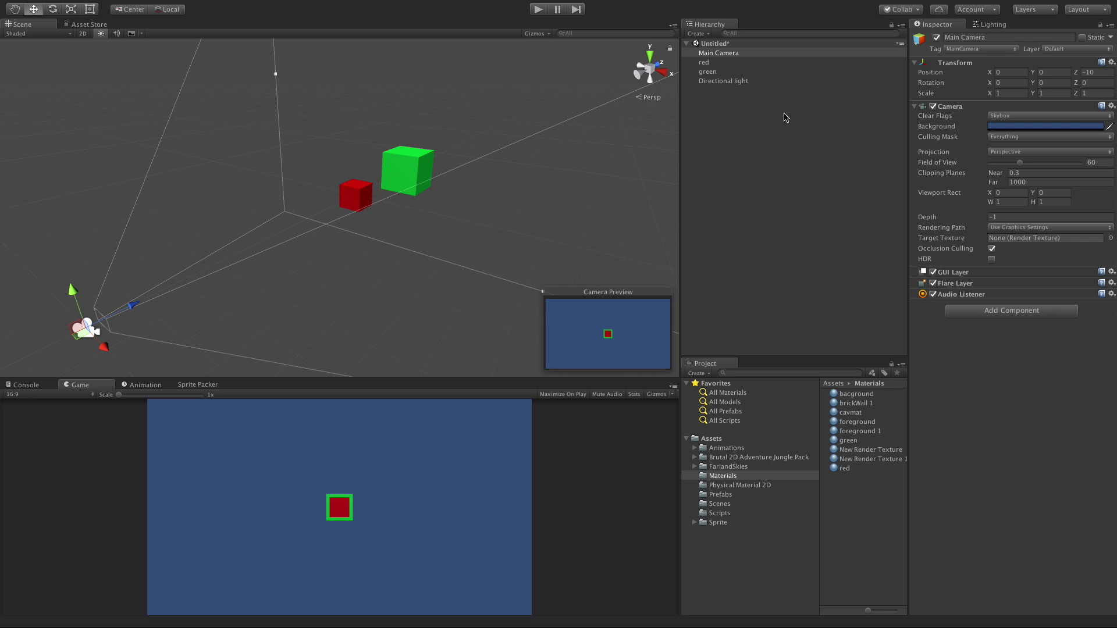
pyautogui.click(721, 62)
# Select the green and red cubes together and drag them down to Y −4.25
pyautogui.click(731, 72)
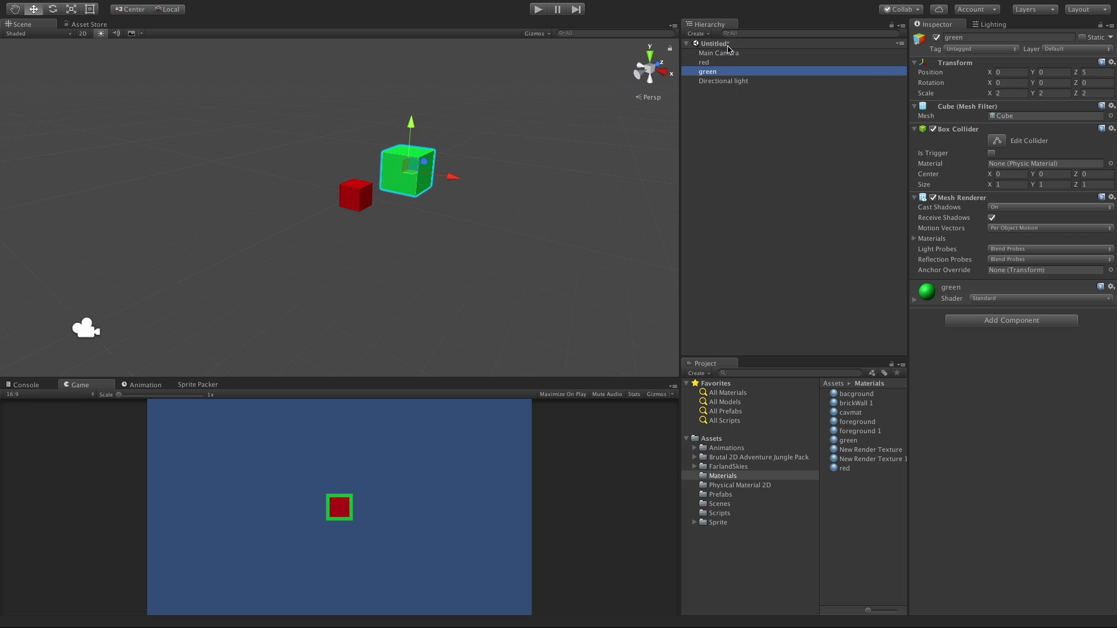
pyautogui.click(731, 53)
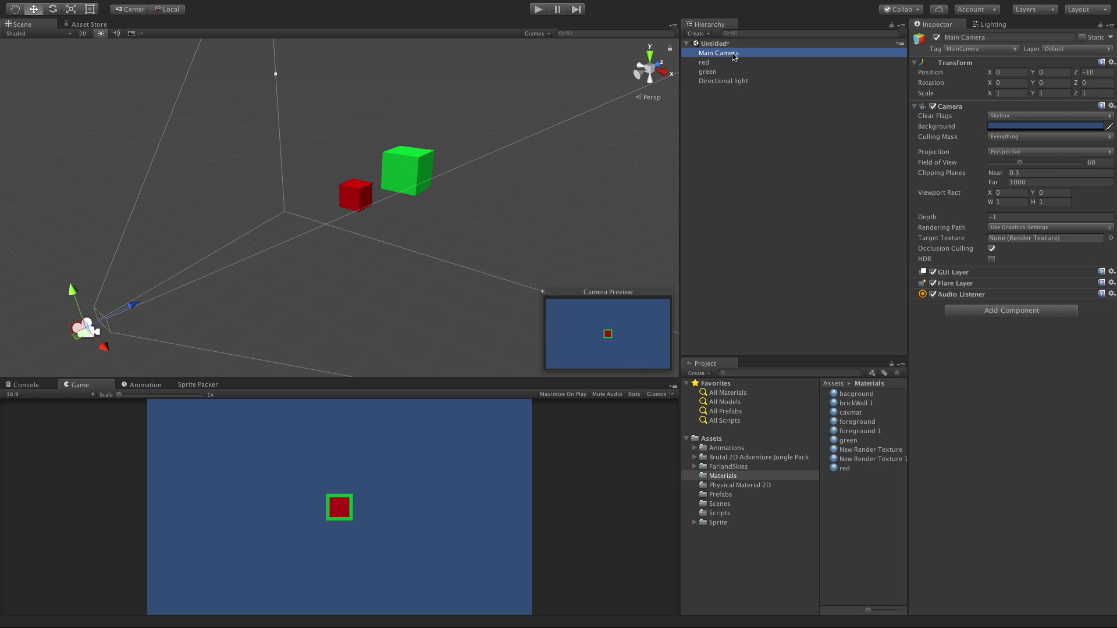
pyautogui.click(733, 71)
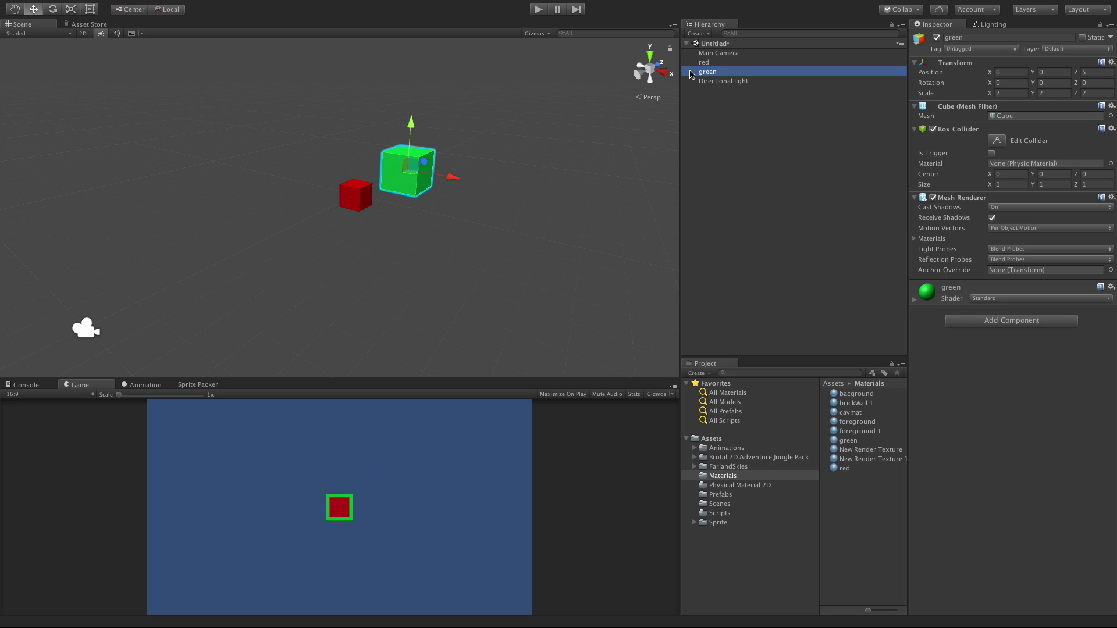
pyautogui.keyDown('shift'); pyautogui.click(725, 62); pyautogui.keyUp('shift')
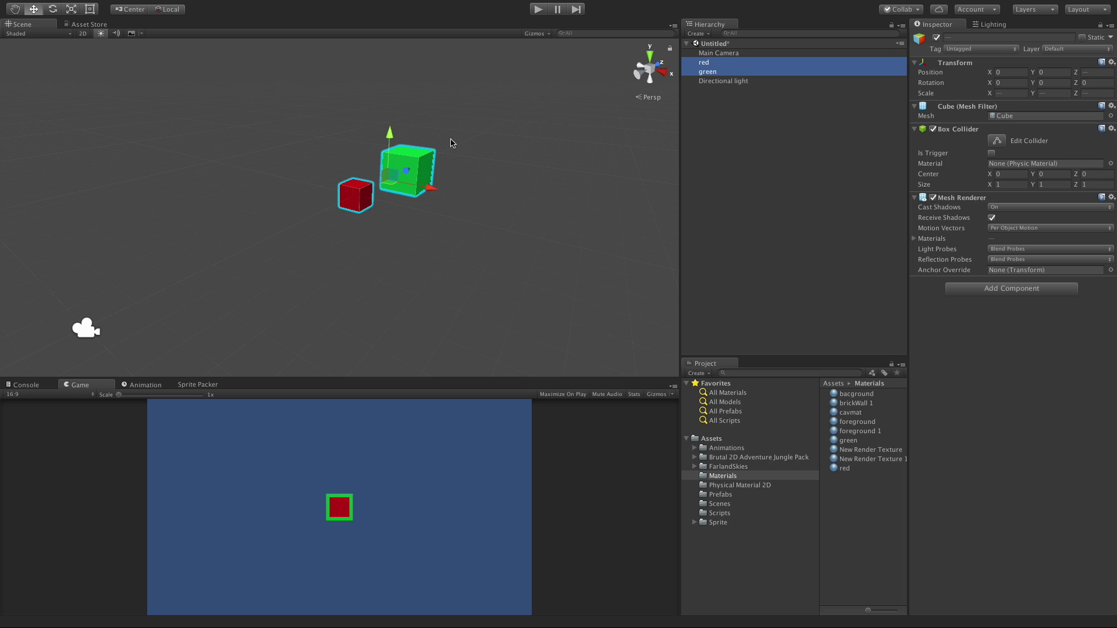
pyautogui.moveTo(389, 131); pyautogui.dragTo(366, 212)
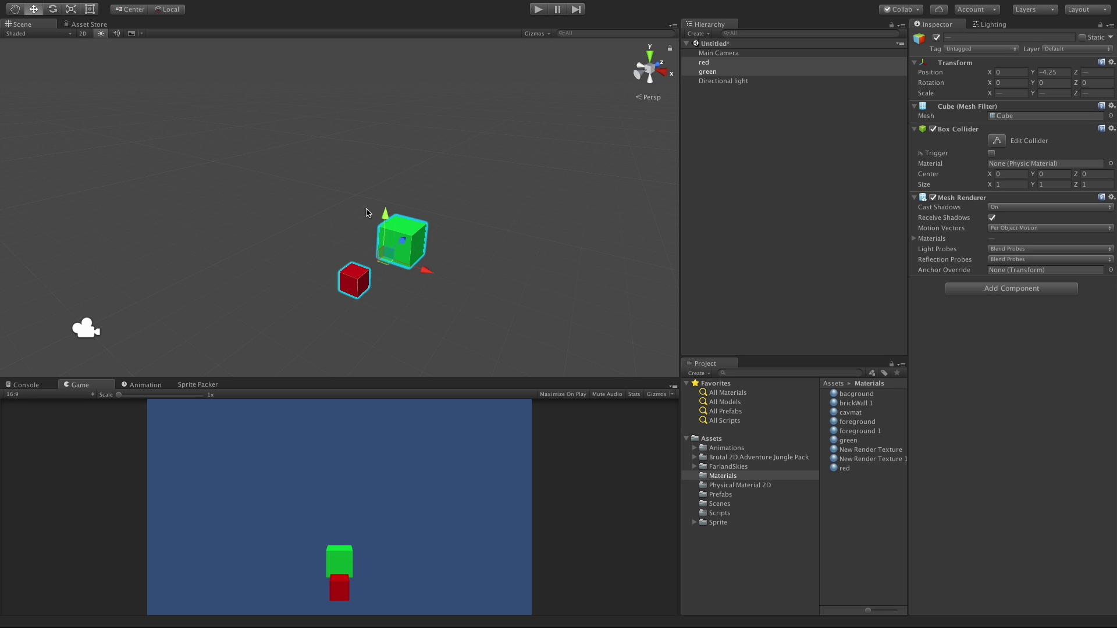
# Switch the Main Camera to Orthographic projection
pyautogui.click(752, 95)
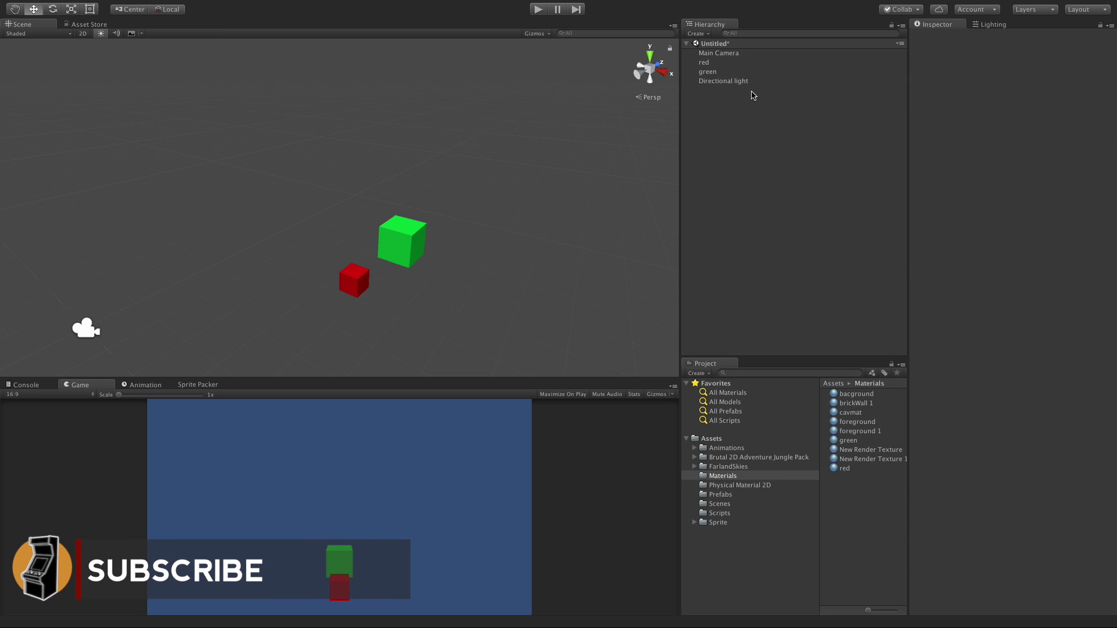
pyautogui.click(750, 54)
pyautogui.click(1038, 153)
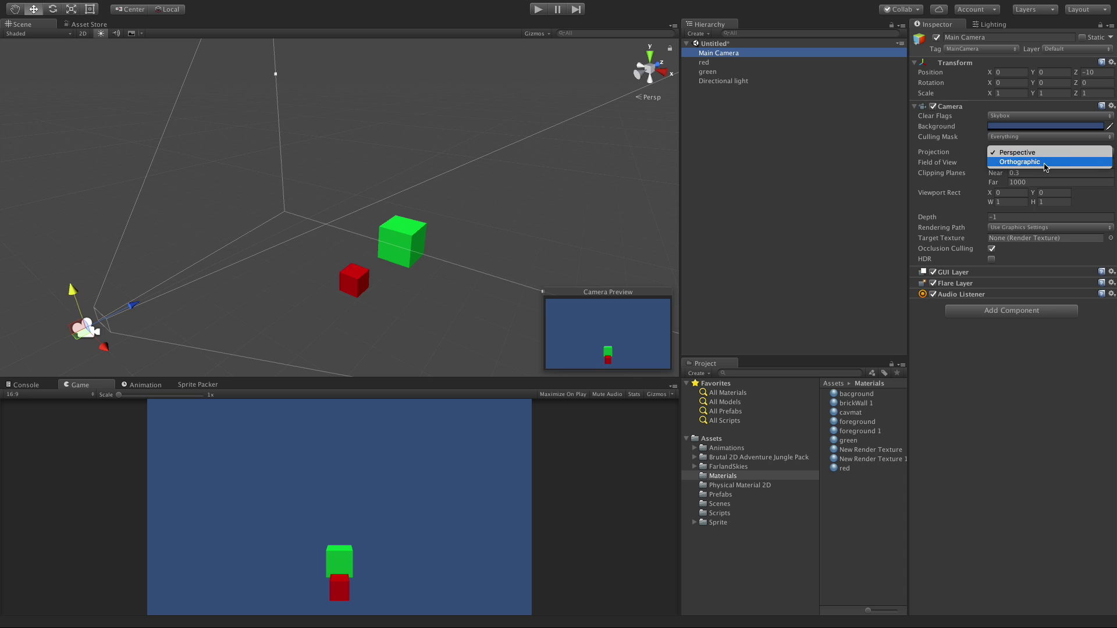
pyautogui.click(1045, 163)
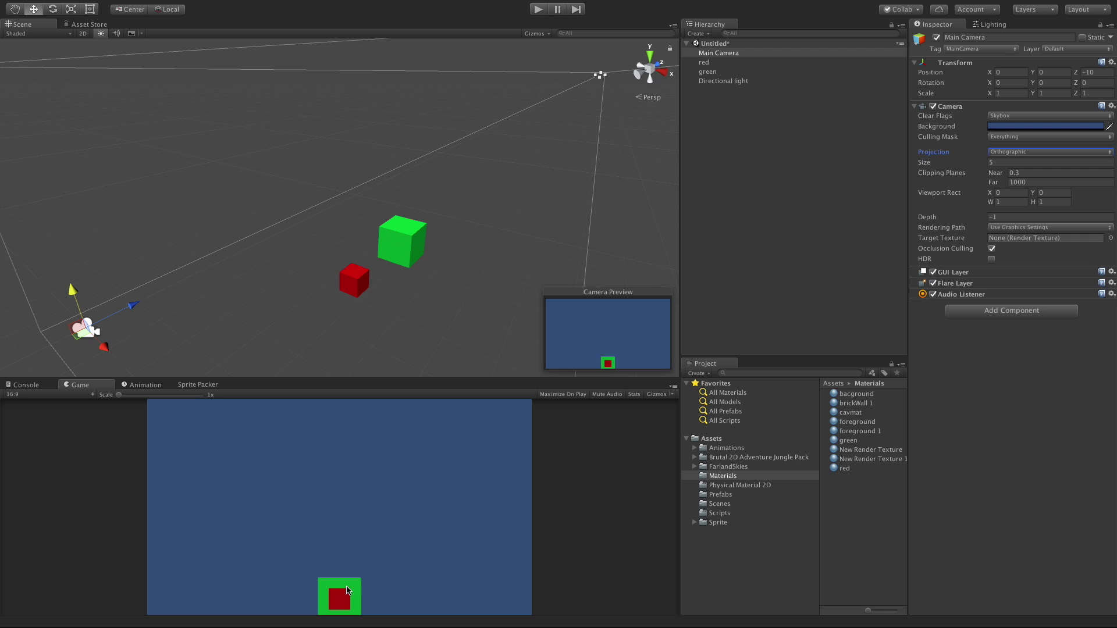
# Raise the red and green cubes together to Y 4 and shift them right
pyautogui.click(734, 62)
pyautogui.keyDown('shift'); pyautogui.click(727, 71); pyautogui.keyUp('shift')
pyautogui.moveTo(389, 215); pyautogui.dragTo(395, 43)
pyautogui.moveTo(441, 98); pyautogui.dragTo(593, 125)
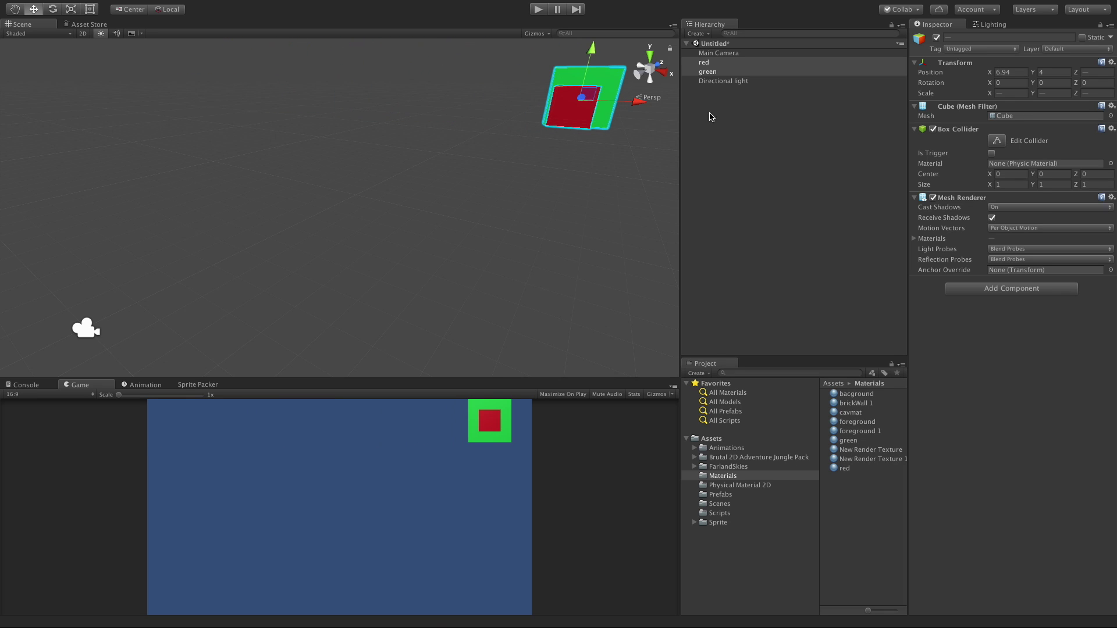
# Return the camera to Perspective and move both cubes to X −7.97, Y −2.71
pyautogui.click(741, 53)
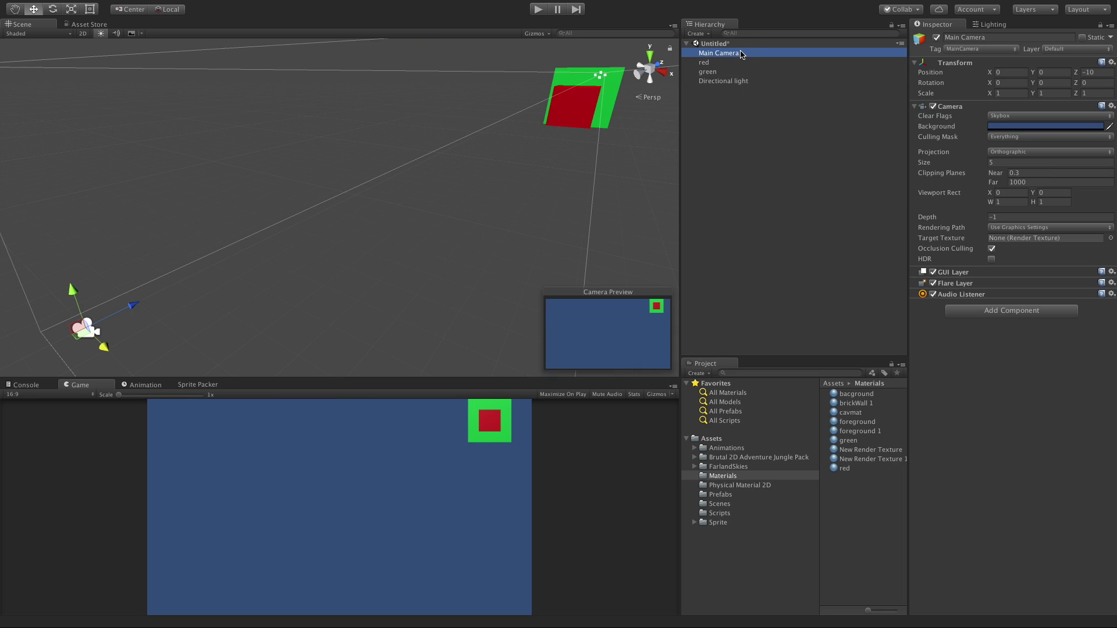
pyautogui.click(999, 154)
pyautogui.click(1001, 143)
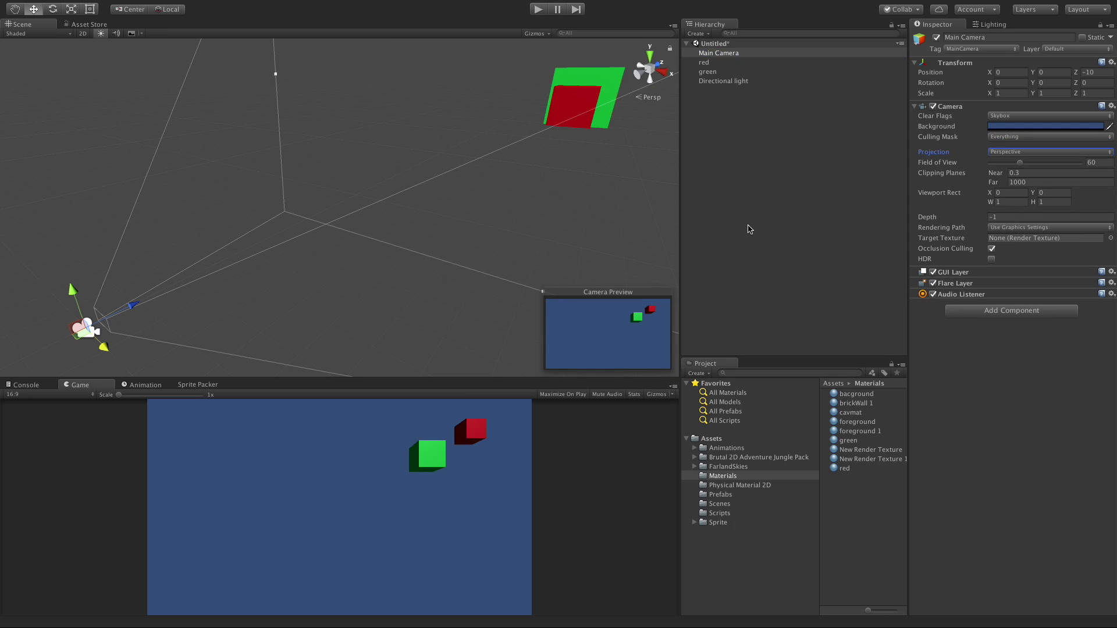
pyautogui.click(705, 63)
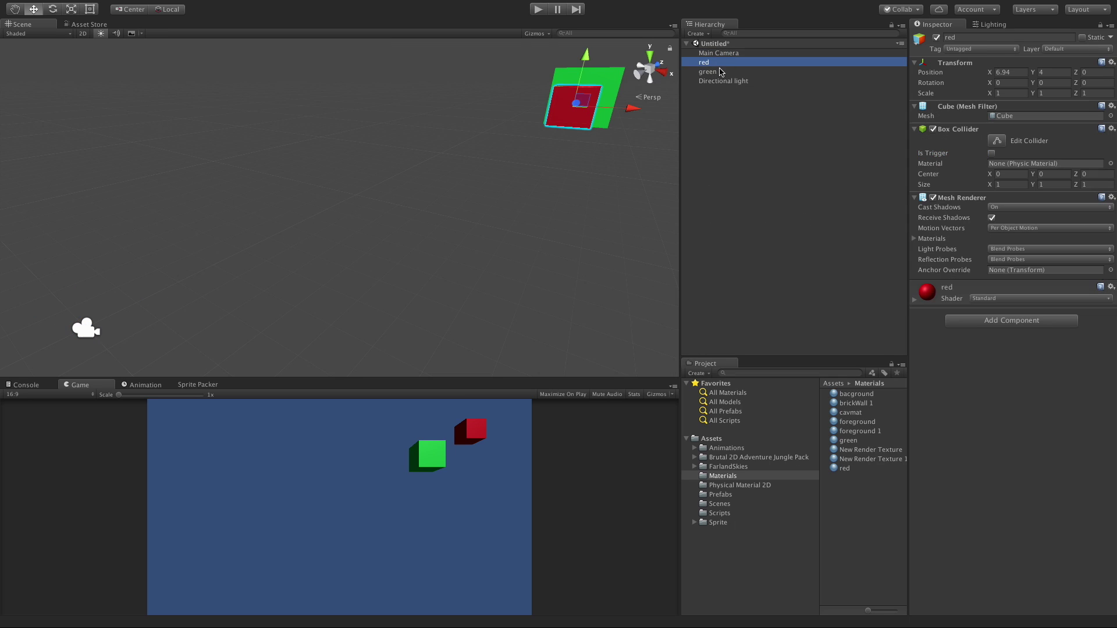
pyautogui.keyDown('shift'); pyautogui.click(707, 71); pyautogui.keyUp('shift')
pyautogui.moveTo(586, 54); pyautogui.dragTo(198, 175)
# Move the Main Camera far down to Y −138, out of sight of the cubes
pyautogui.scroll(-10, 198, 175)
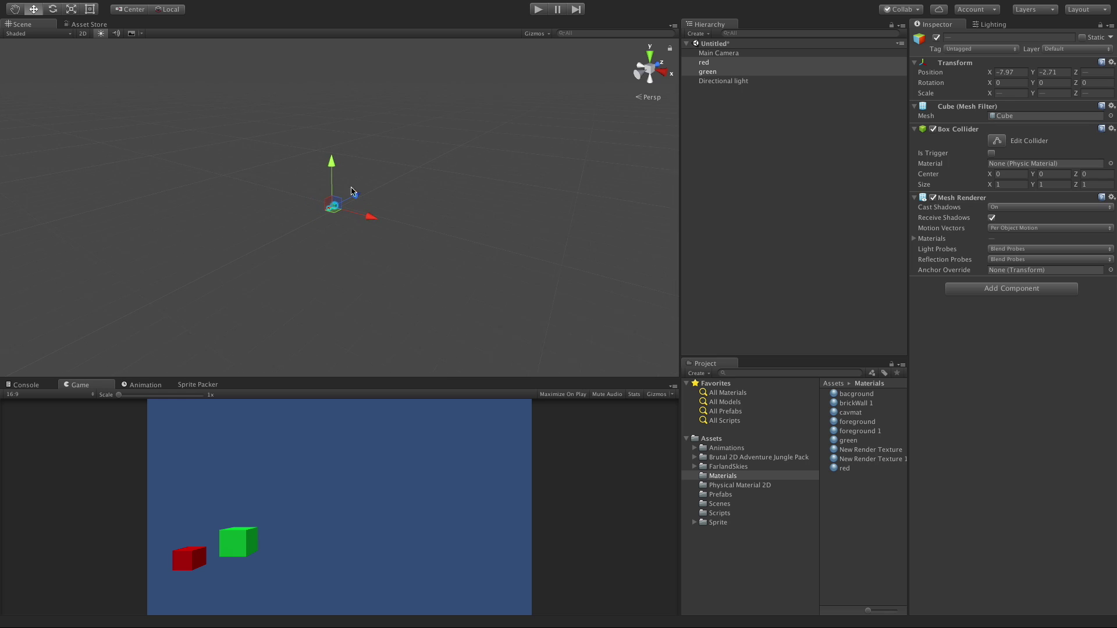
pyautogui.click(735, 53)
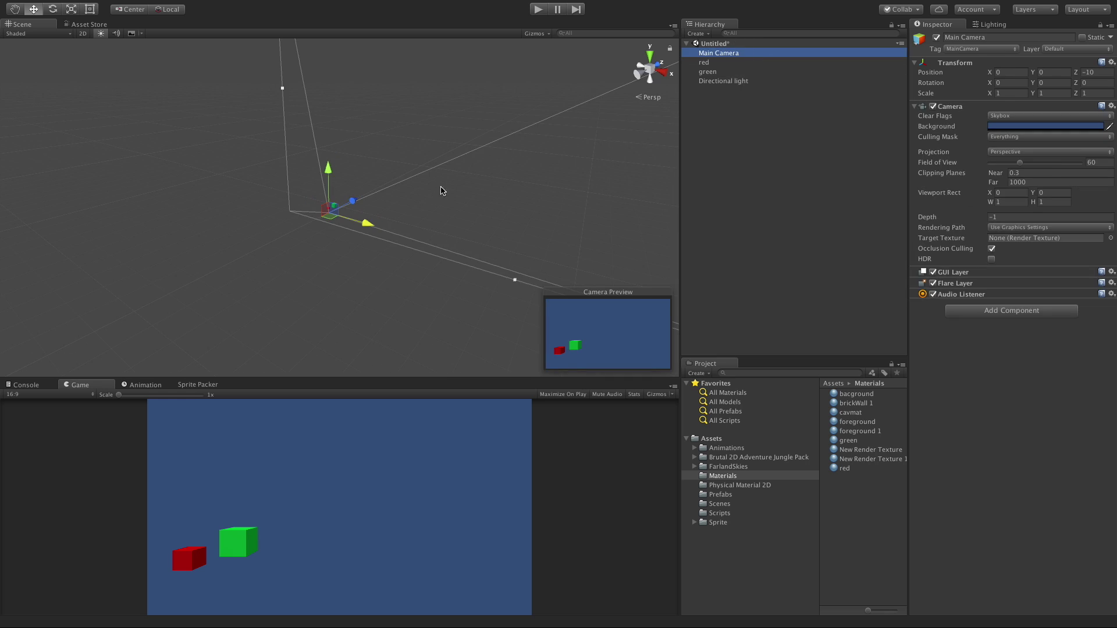
pyautogui.moveTo(441, 187); pyautogui.dragTo(276, 169, button='middle')
pyautogui.scroll(-2, 275, 170)
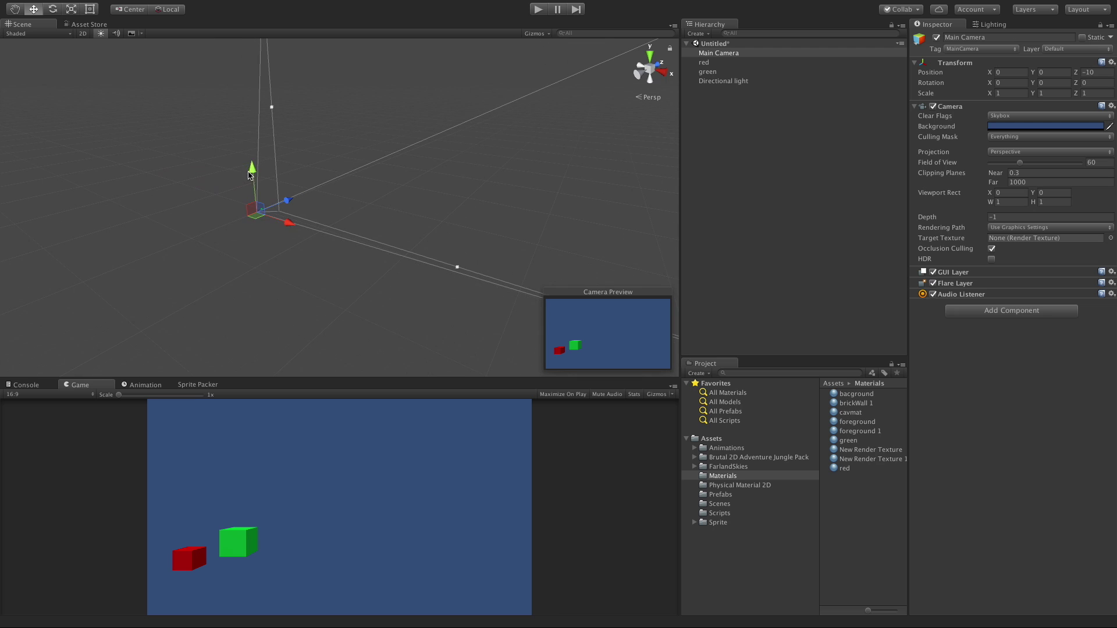
pyautogui.moveTo(252, 174); pyautogui.dragTo(302, 284)
pyautogui.keyDown('alt'); pyautogui.moveTo(258, 238); pyautogui.dragTo(403, 174); pyautogui.keyUp('alt')
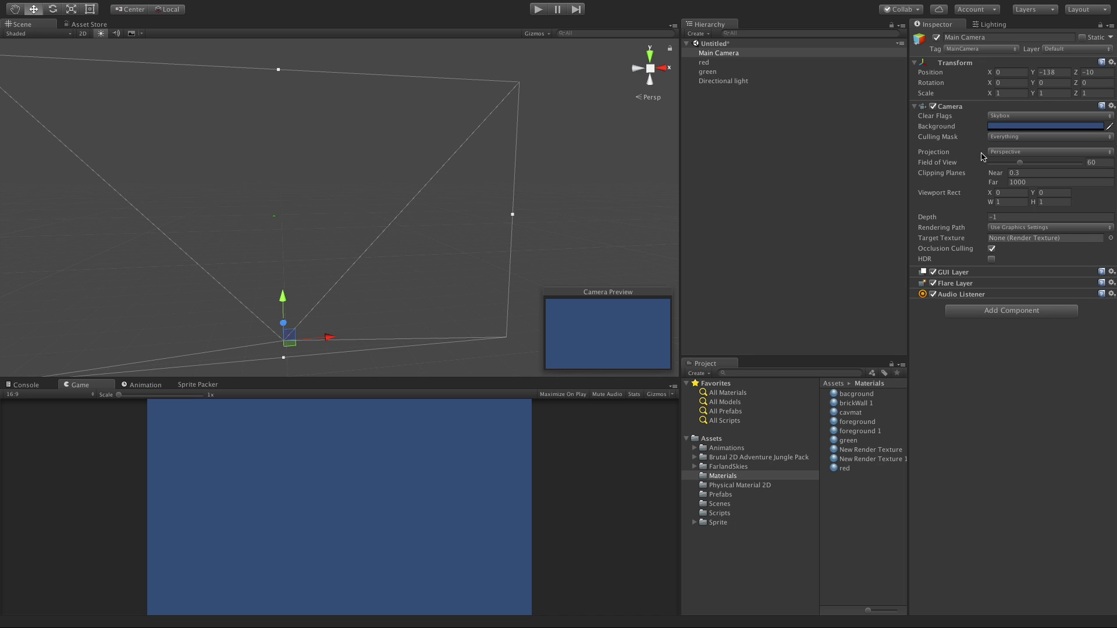
# Widen the field of view to 117, narrow it to 74, then set it to 60
pyautogui.moveTo(1020, 163)
pyautogui.mouseDown()
pyautogui.moveTo(1050, 162)
pyautogui.moveTo(1024, 162)
pyautogui.mouseUp()
pyautogui.keyDown('alt'); pyautogui.moveTo(451, 229); pyautogui.dragTo(393, 262); pyautogui.keyUp('alt')
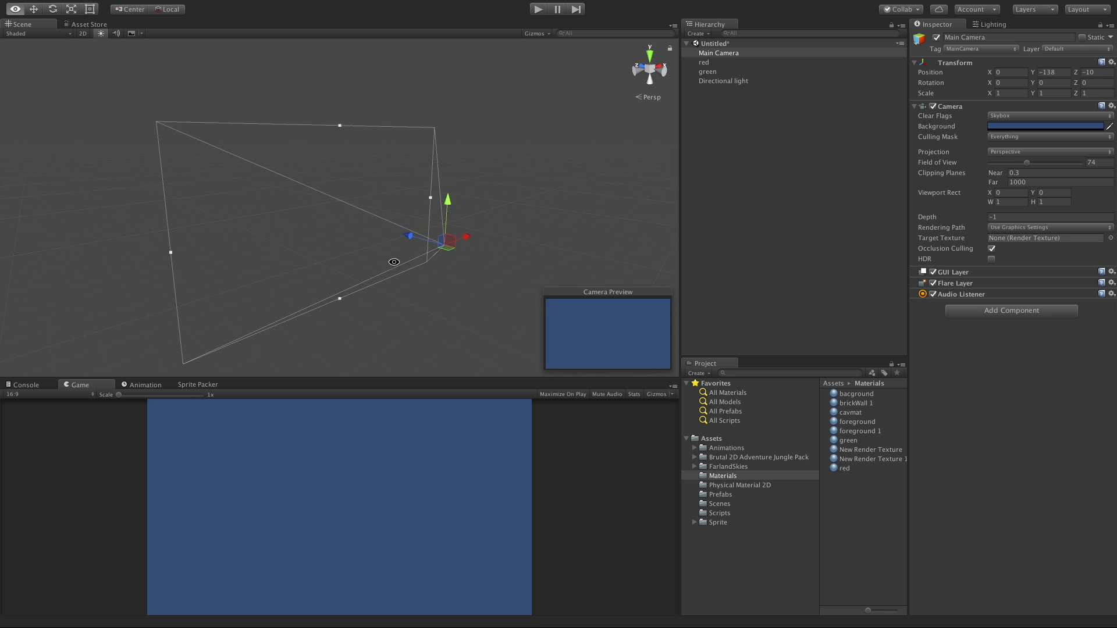
pyautogui.moveTo(1026, 163)
pyautogui.mouseDown()
pyautogui.moveTo(989, 168)
pyautogui.moveTo(1041, 175)
pyautogui.mouseUp()
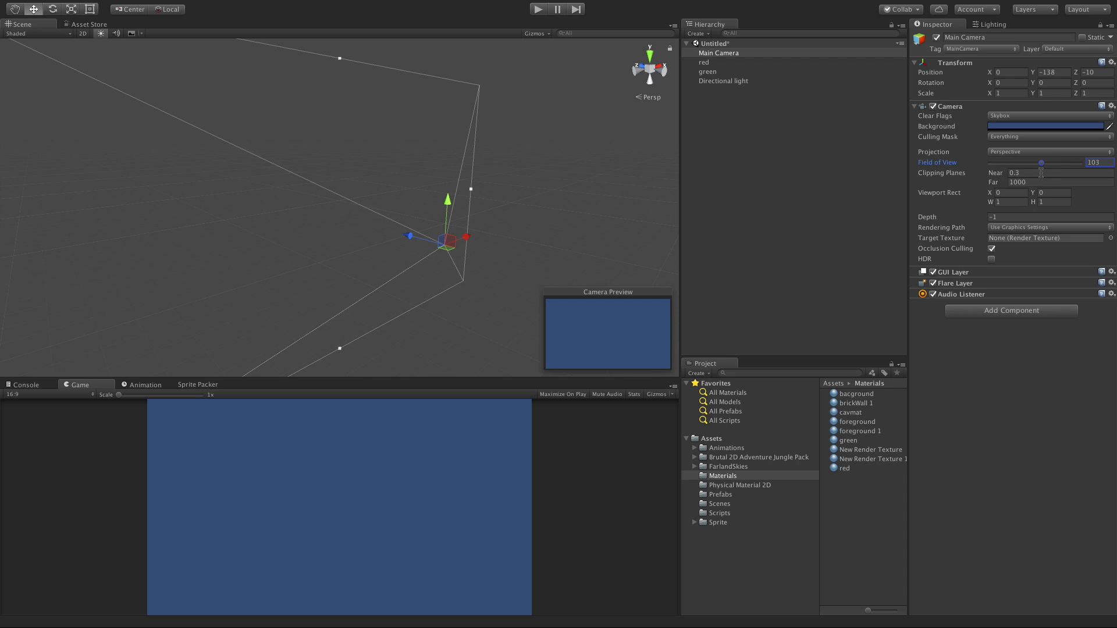
pyautogui.click(1107, 163)
pyautogui.write('60')
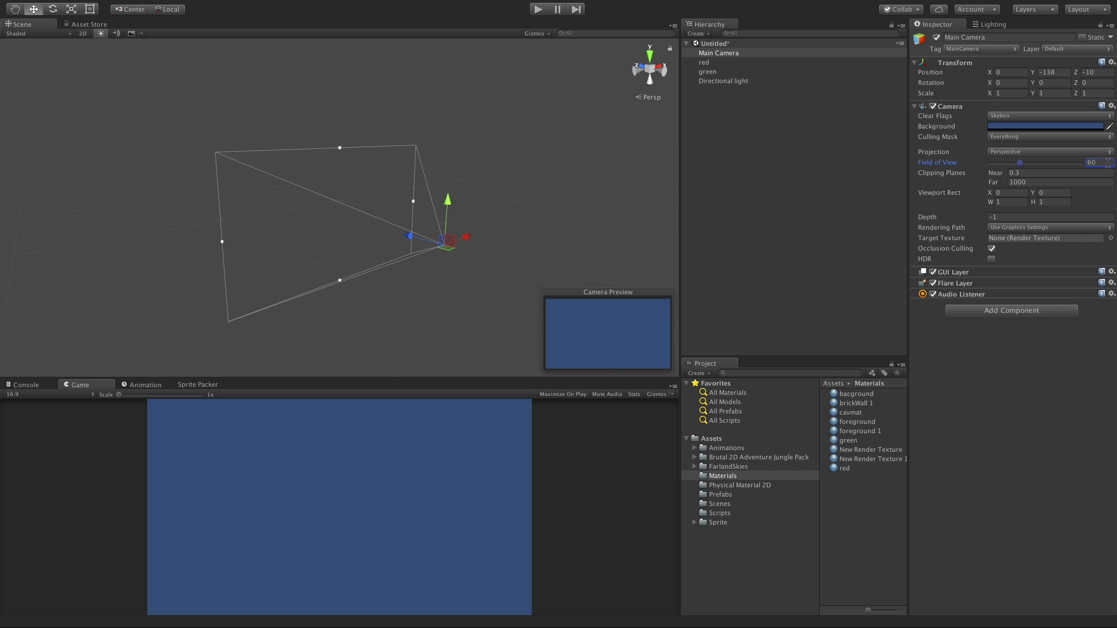
# Set the X position of both the red and green cubes to 0
pyautogui.click(737, 62)
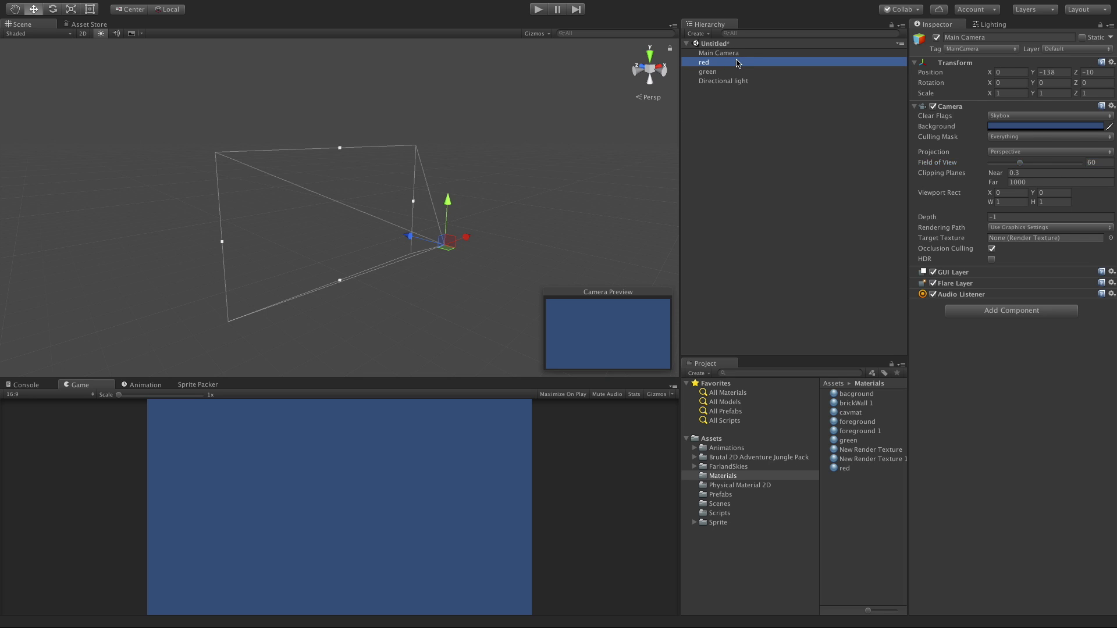
pyautogui.click(727, 72)
pyautogui.keyDown('alt'); pyautogui.moveTo(466, 224); pyautogui.dragTo(282, 199); pyautogui.keyUp('alt')
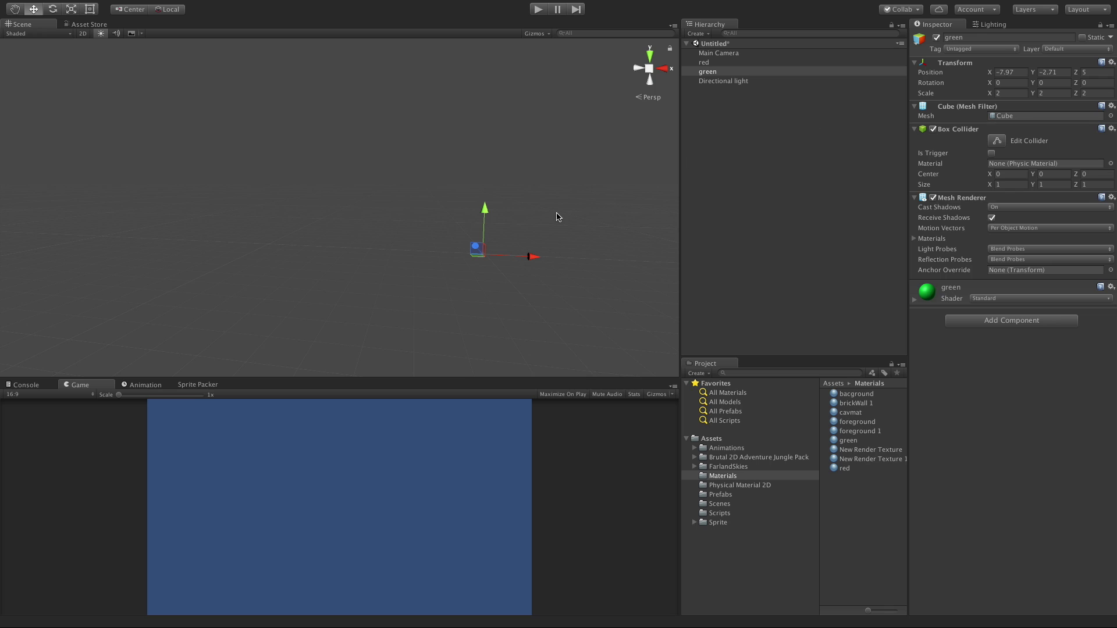
pyautogui.press('f')
pyautogui.scroll(-5, 416, 230)
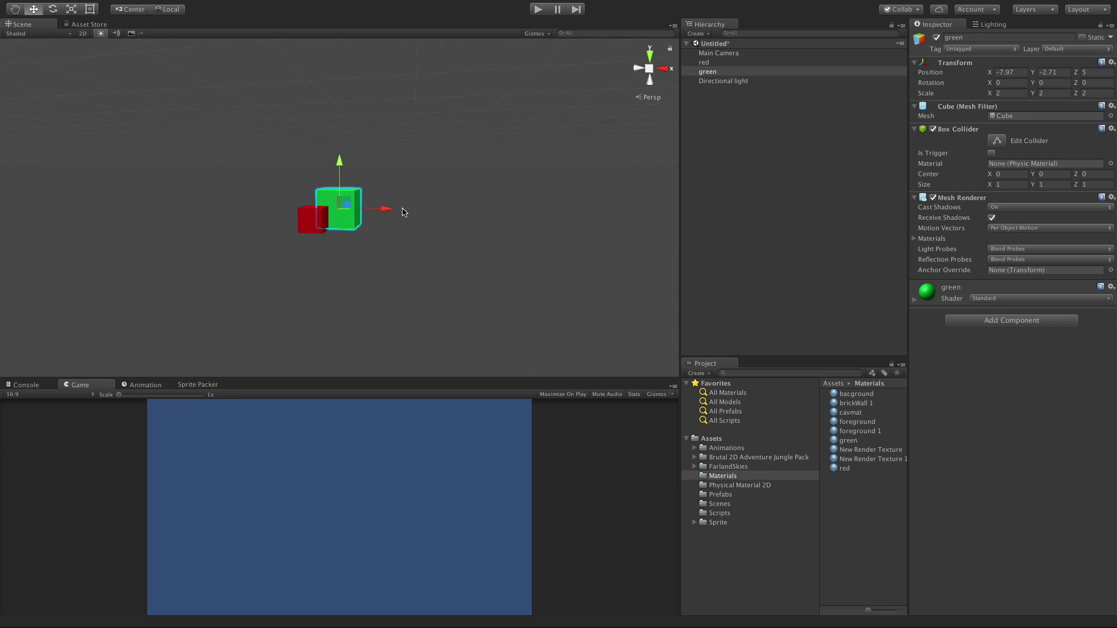
pyautogui.keyDown('shift'); pyautogui.click(735, 62); pyautogui.keyUp('shift')
pyautogui.click(1006, 73)
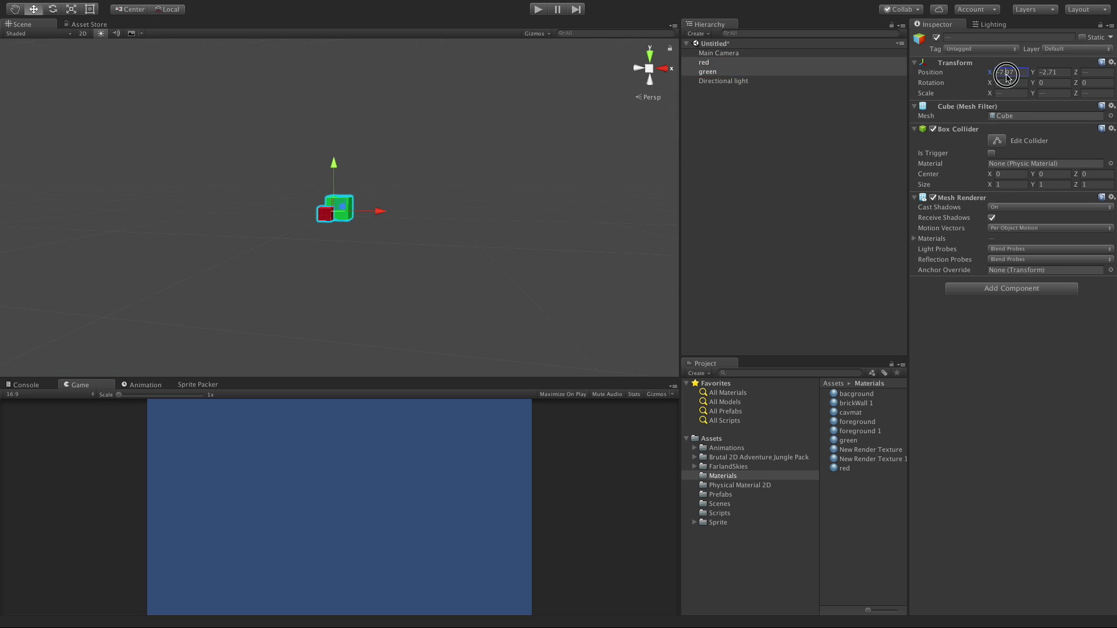
pyautogui.write('0')
pyautogui.press('Return')
# Set the Main Camera's Y position to 0
pyautogui.click(760, 112)
pyautogui.click(826, 52)
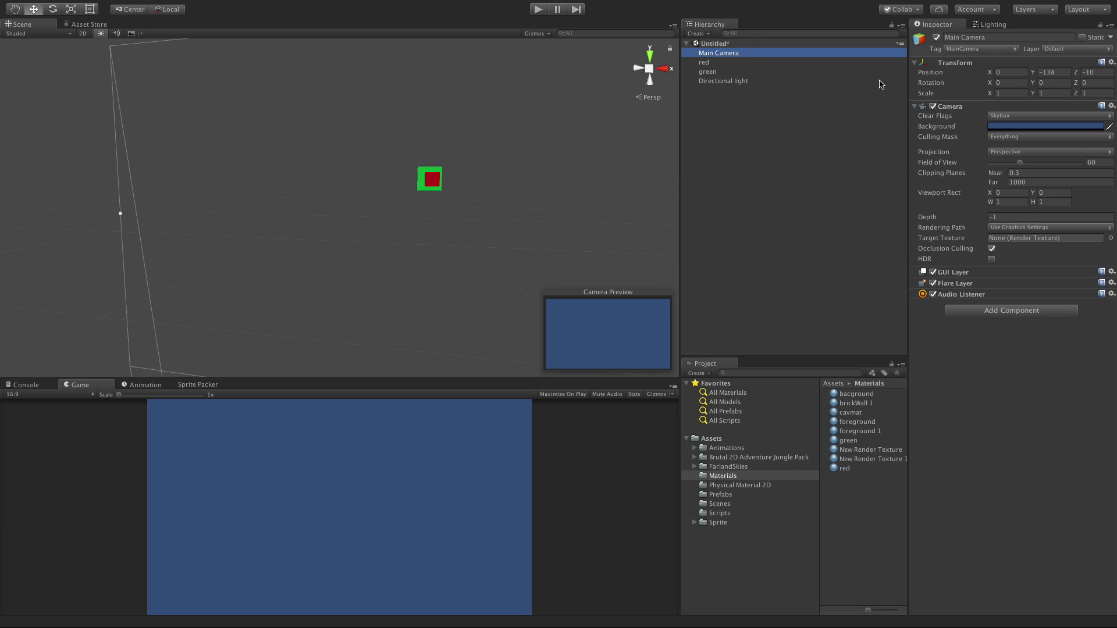
pyautogui.click(1056, 72)
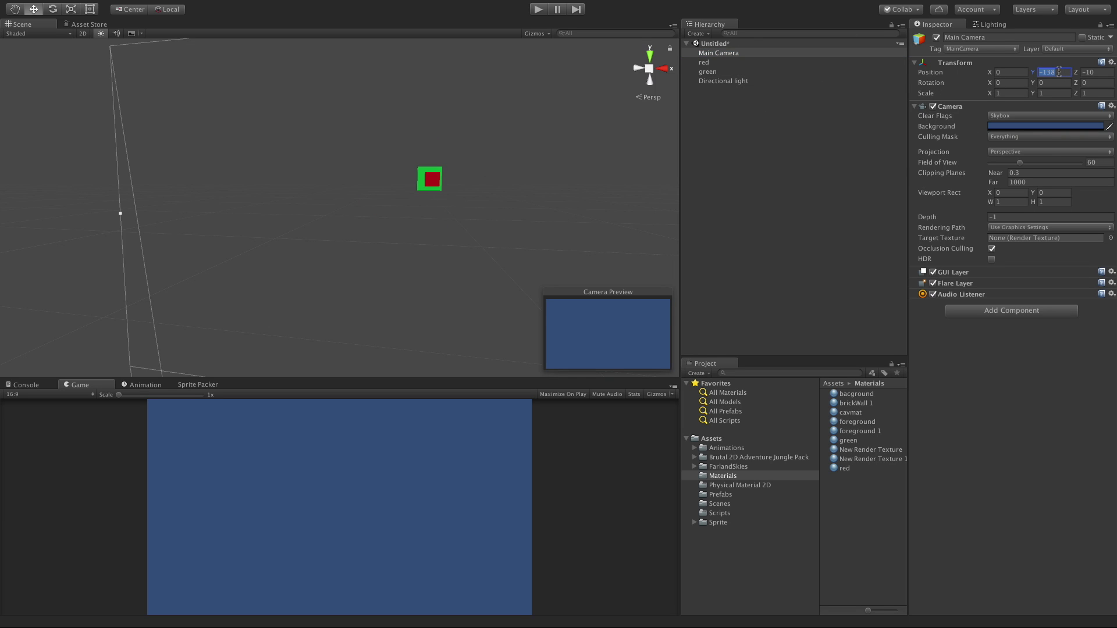
pyautogui.write('0')
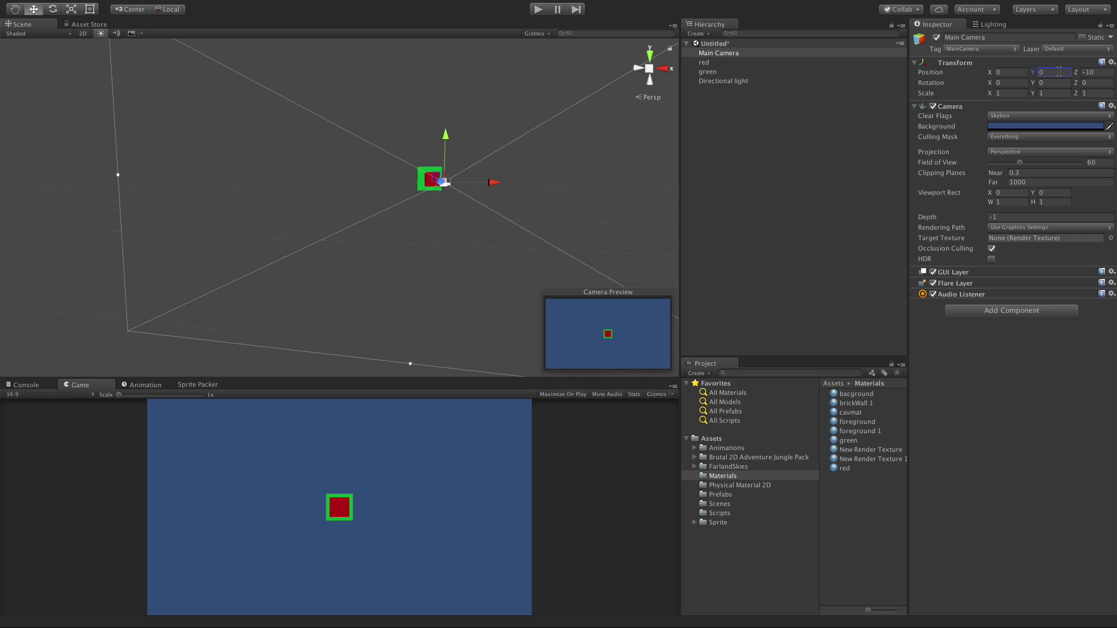
# Drag both cubes left to X −6.83 so they appear side by side
pyautogui.click(728, 64)
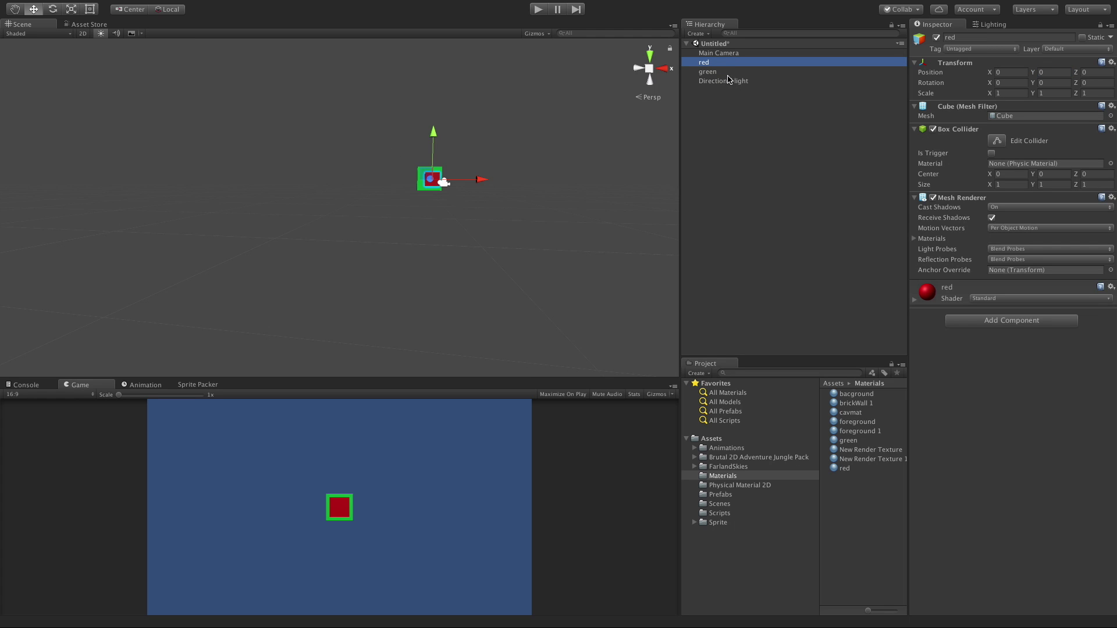
pyautogui.keyDown('ctrl'); pyautogui.click(711, 71); pyautogui.keyUp('ctrl')
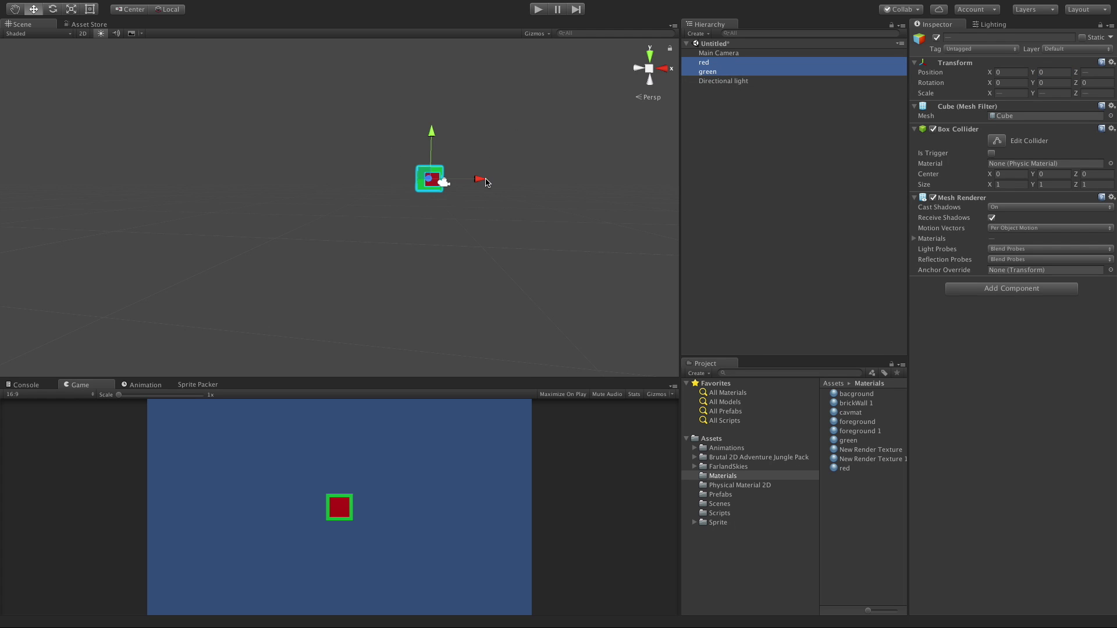
pyautogui.moveTo(486, 182); pyautogui.dragTo(391, 177)
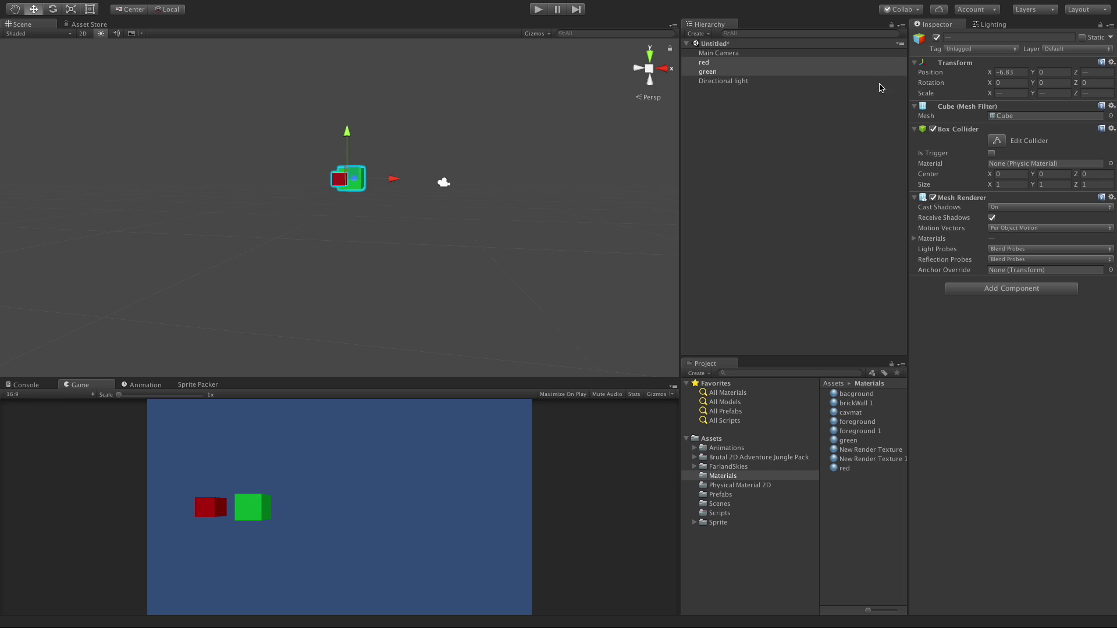
pyautogui.click(771, 54)
# Set the Main Camera to Orthographic with size 4.05 and inspect the frustum from the front
pyautogui.click(1013, 152)
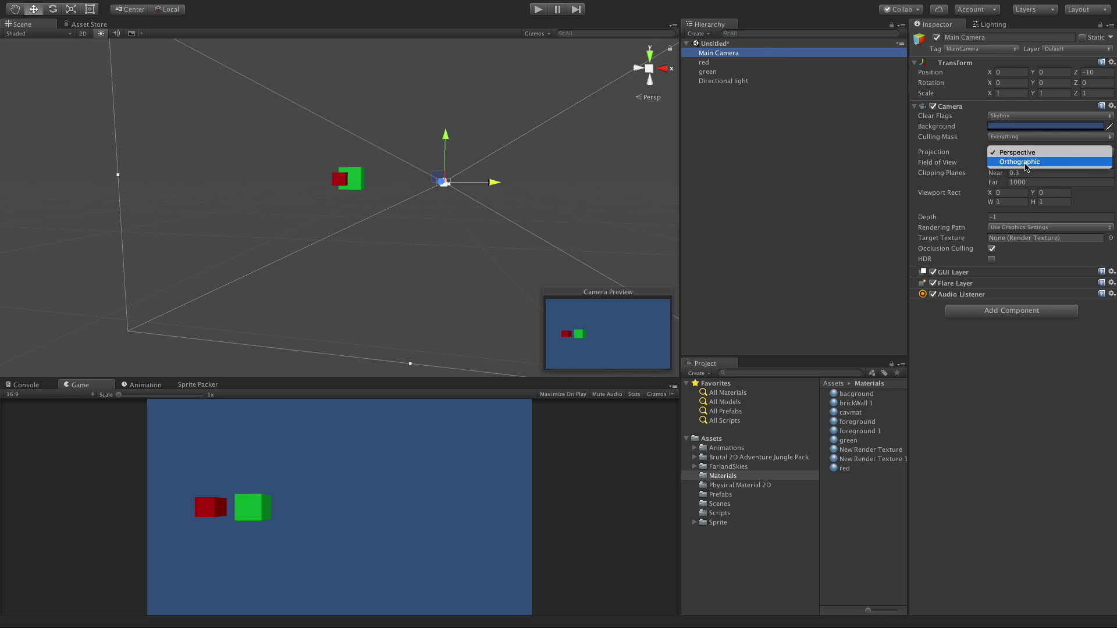
pyautogui.click(1024, 161)
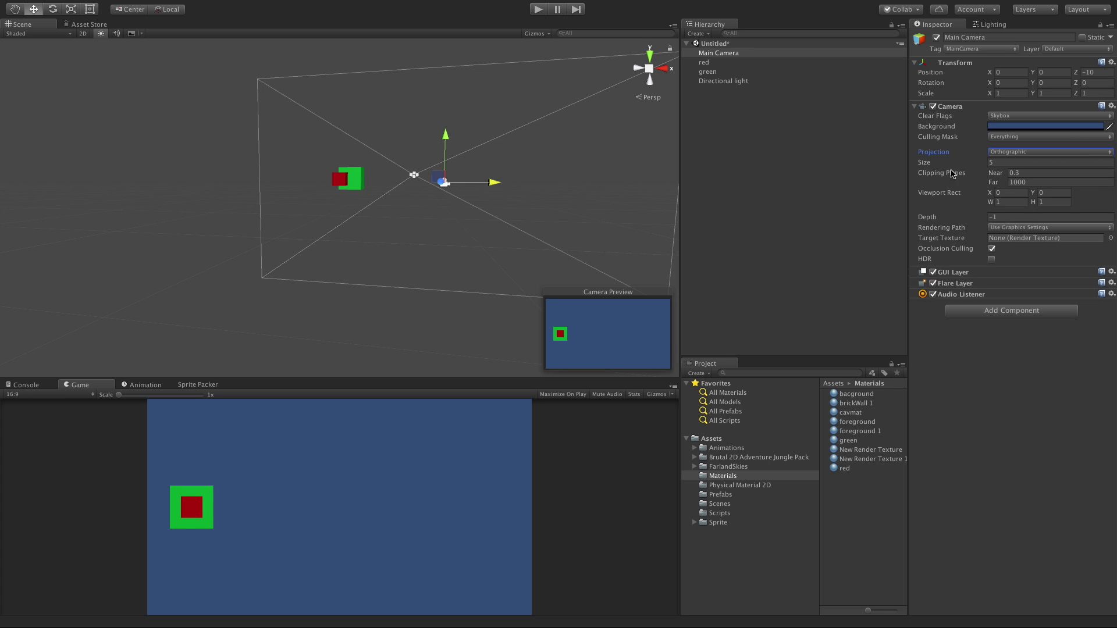
pyautogui.moveTo(987, 163); pyautogui.dragTo(963, 155)
pyautogui.scroll(-3, 358, 169)
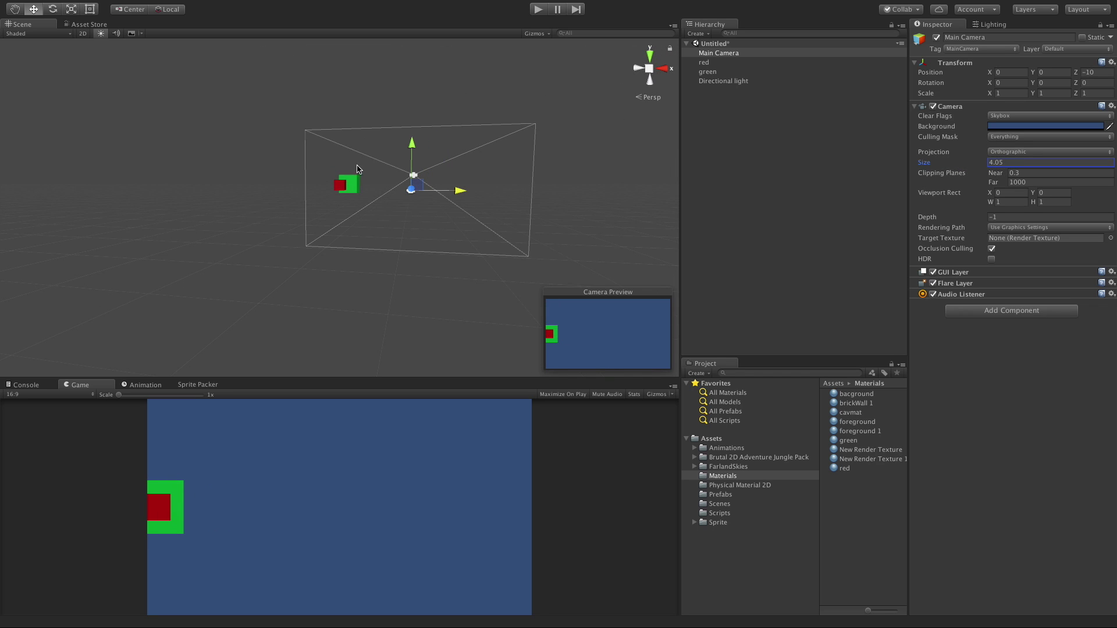
pyautogui.keyDown('alt'); pyautogui.moveTo(293, 190); pyautogui.dragTo(459, 187); pyautogui.keyUp('alt')
pyautogui.keyDown('alt'); pyautogui.moveTo(594, 265); pyautogui.dragTo(536, 248); pyautogui.keyUp('alt')
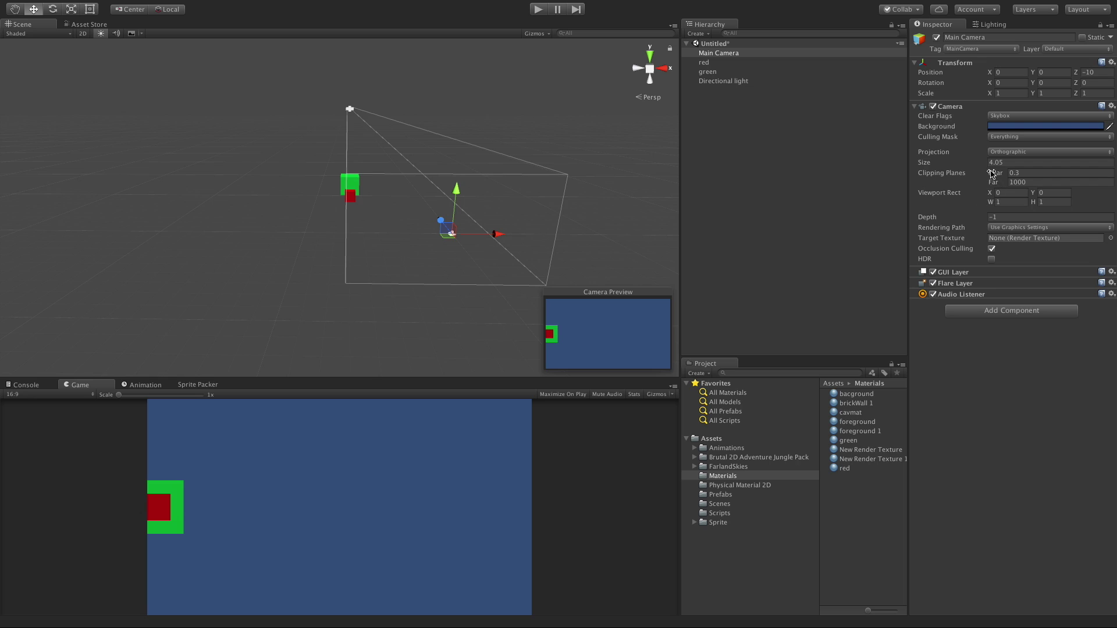
# Scrub the orthographic size up and down, then return the camera to Perspective at 60 FOV
pyautogui.moveTo(988, 163)
pyautogui.mouseDown()
pyautogui.moveTo(974, 165)
pyautogui.moveTo(987, 166)
pyautogui.mouseUp()
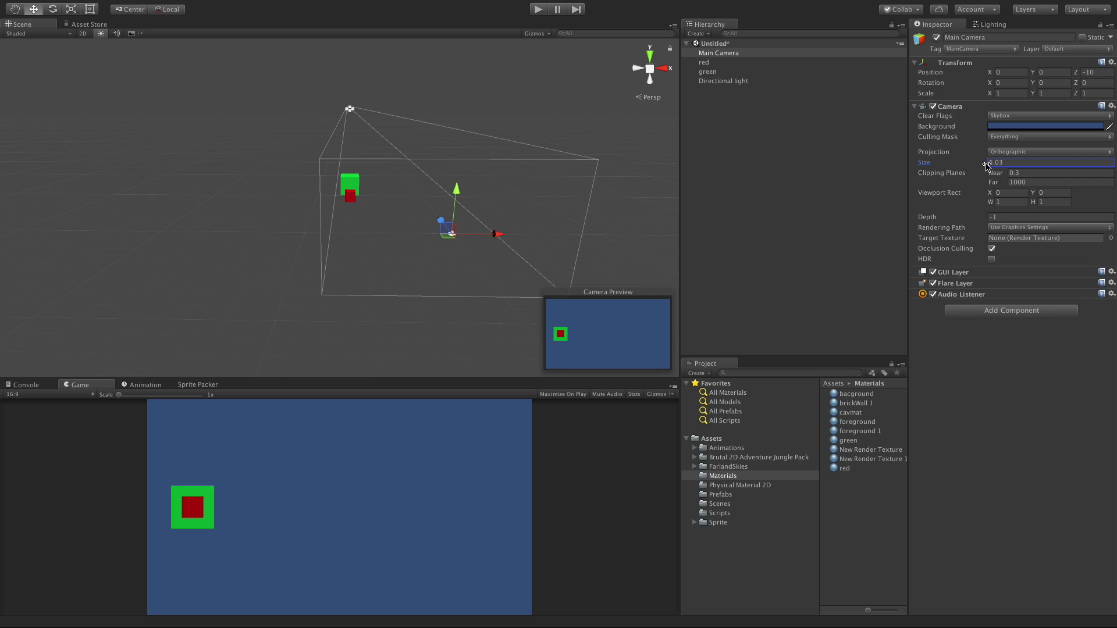
pyautogui.moveTo(987, 164)
pyautogui.mouseDown()
pyautogui.moveTo(1005, 163)
pyautogui.moveTo(979, 157)
pyautogui.mouseUp()
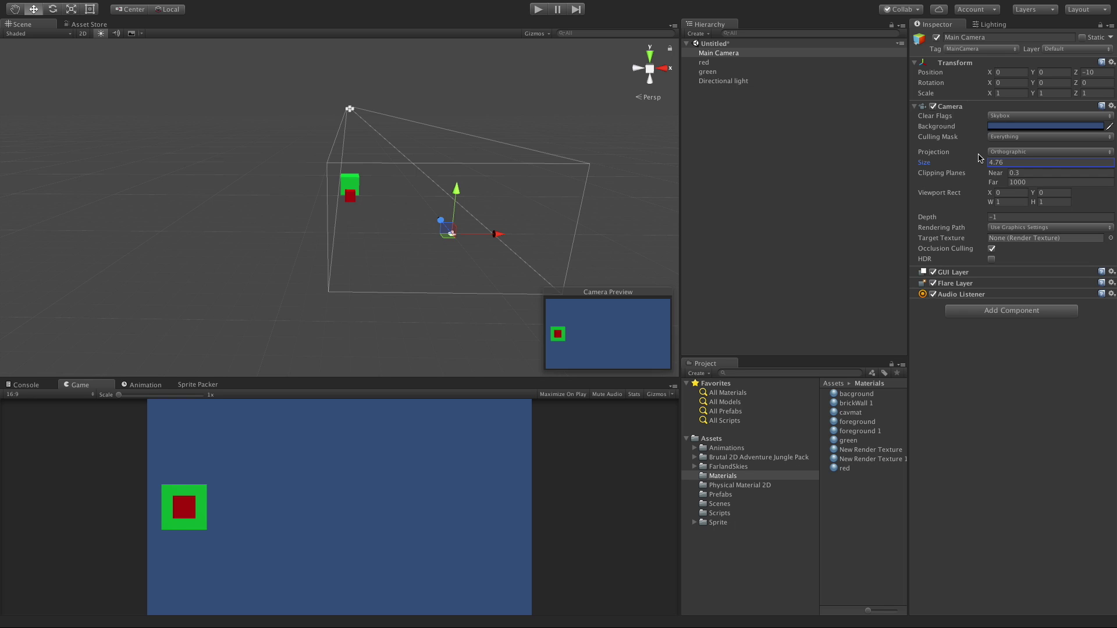
pyautogui.click(1017, 152)
pyautogui.click(1018, 147)
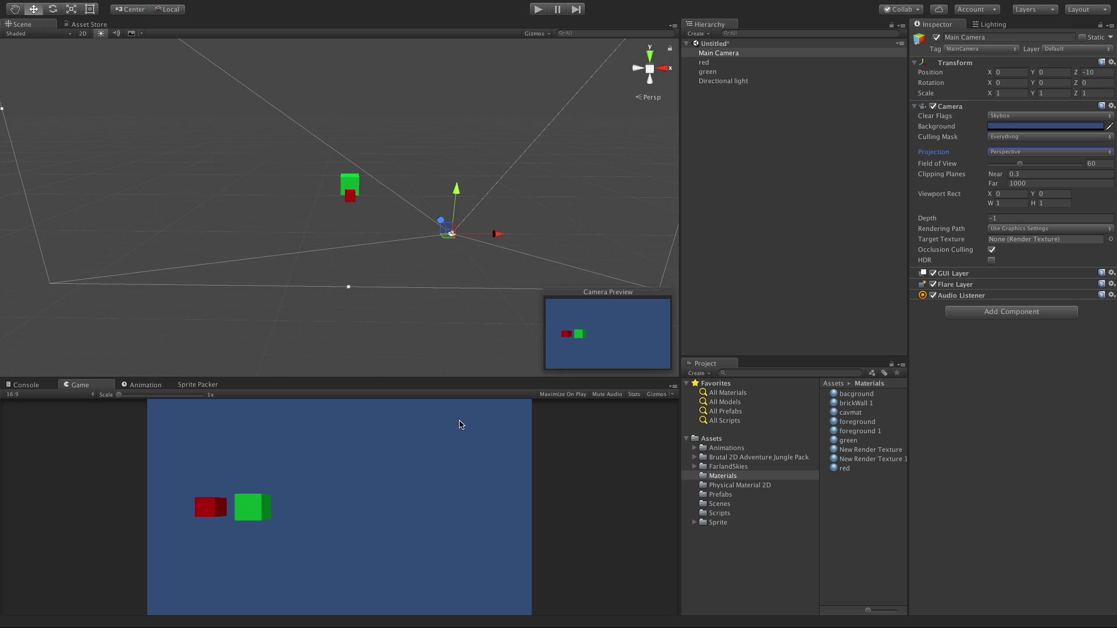